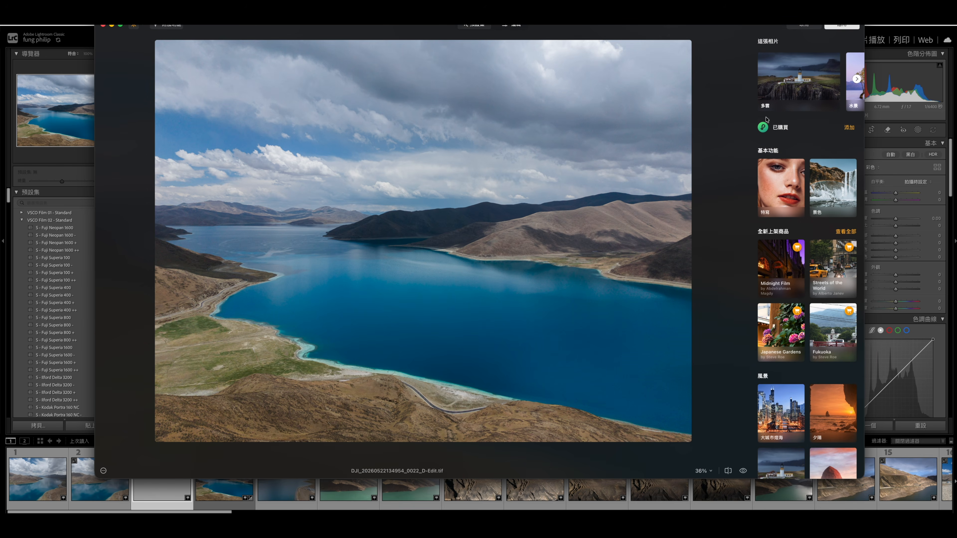
Try the first preset of the 多雲 collection on the lake photo, and return to the preset collections
{"action": "left_click", "coordinate": [797, 72]}
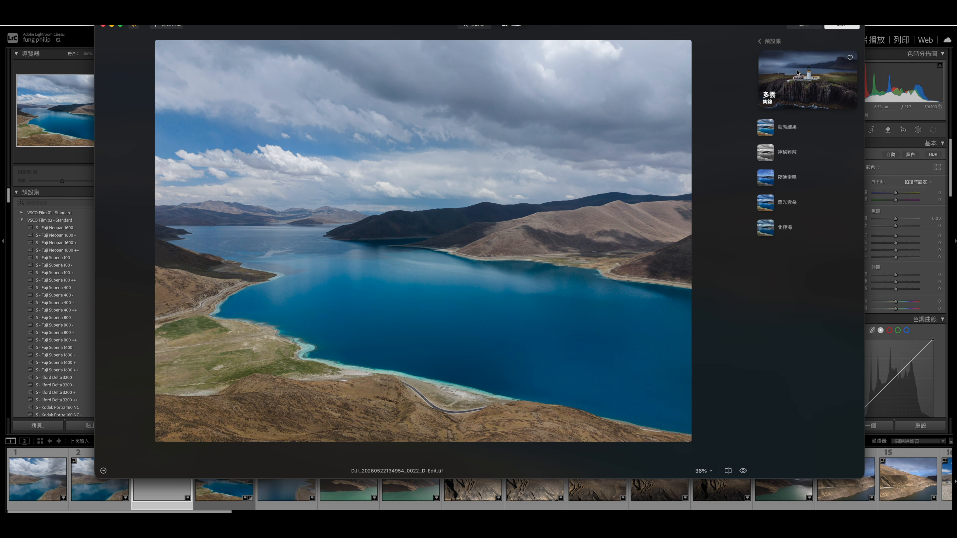
{"action": "left_click", "coordinate": [763, 130]}
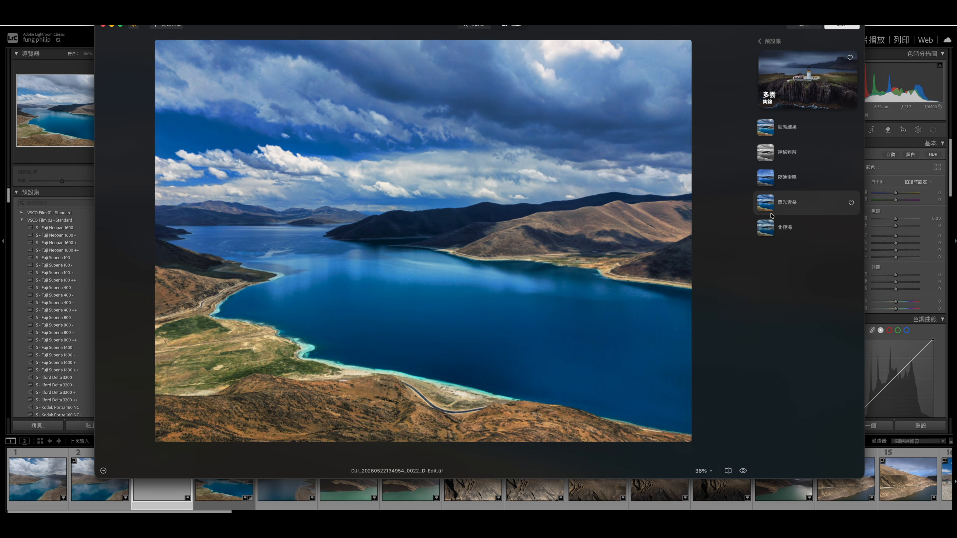
{"action": "left_click", "coordinate": [760, 41]}
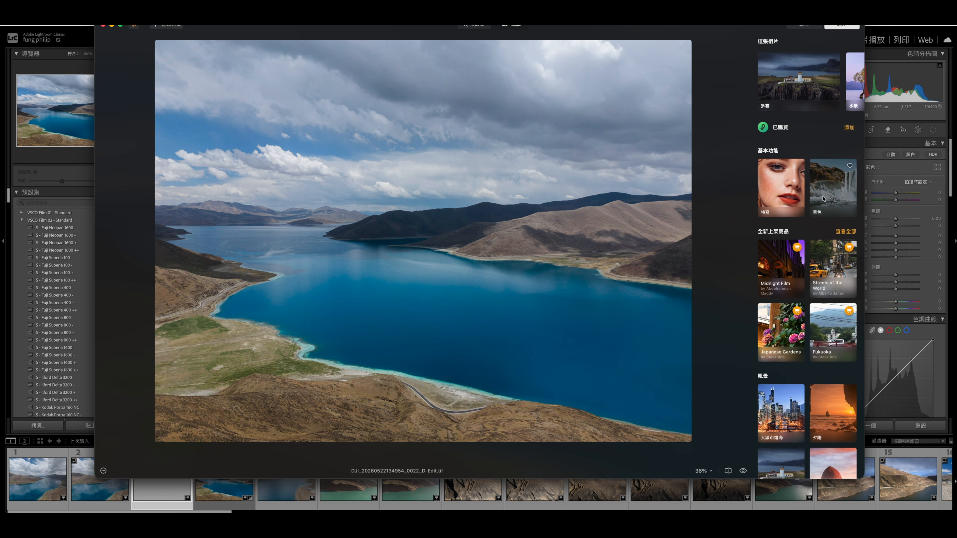
Apply the 簡單 preset from the 景色 collection to the lake photo and set its strength to 75
{"action": "left_click", "coordinate": [836, 181]}
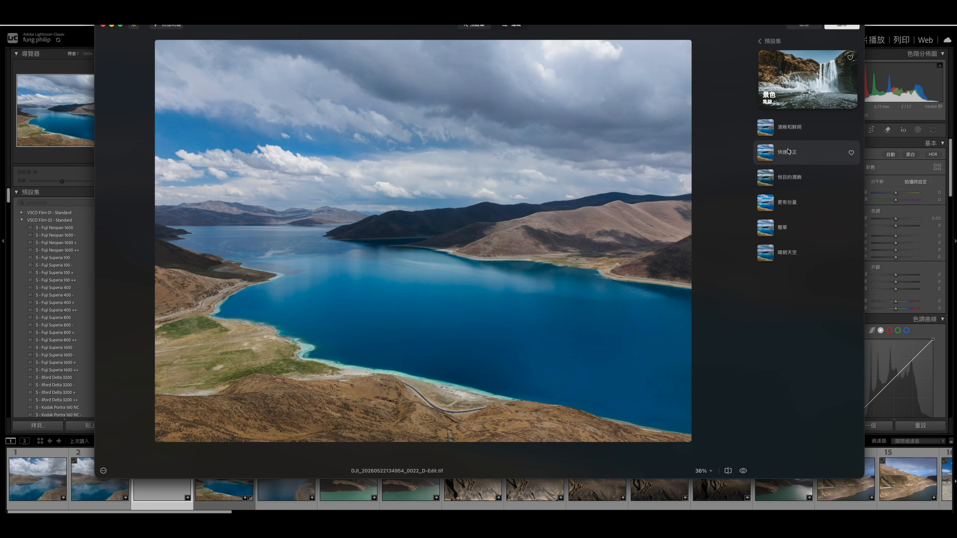
{"action": "left_click", "coordinate": [777, 231]}
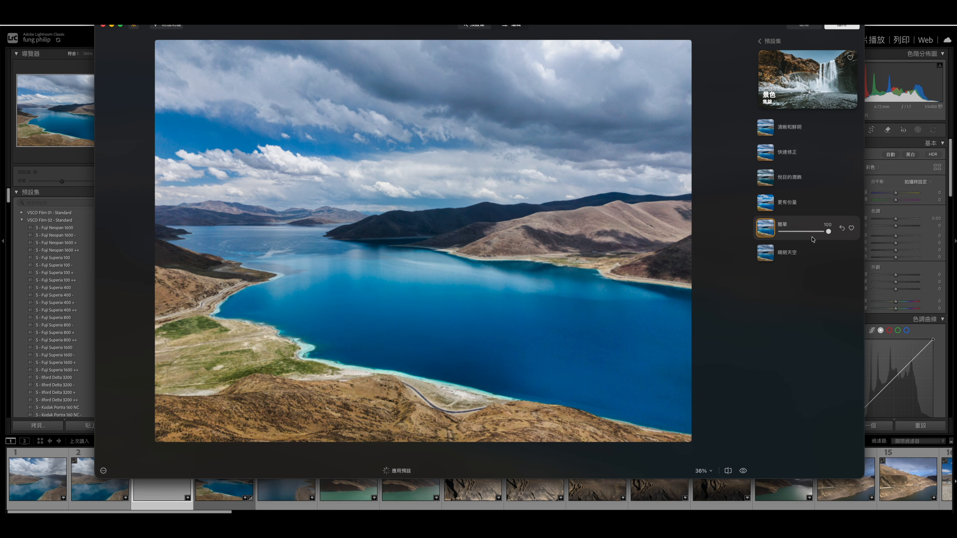
{"action": "mouse_move", "coordinate": [828, 231]}
{"action": "left_mouse_down"}
{"action": "mouse_move", "coordinate": [789, 233]}
{"action": "mouse_move", "coordinate": [816, 235]}
{"action": "left_mouse_up"}
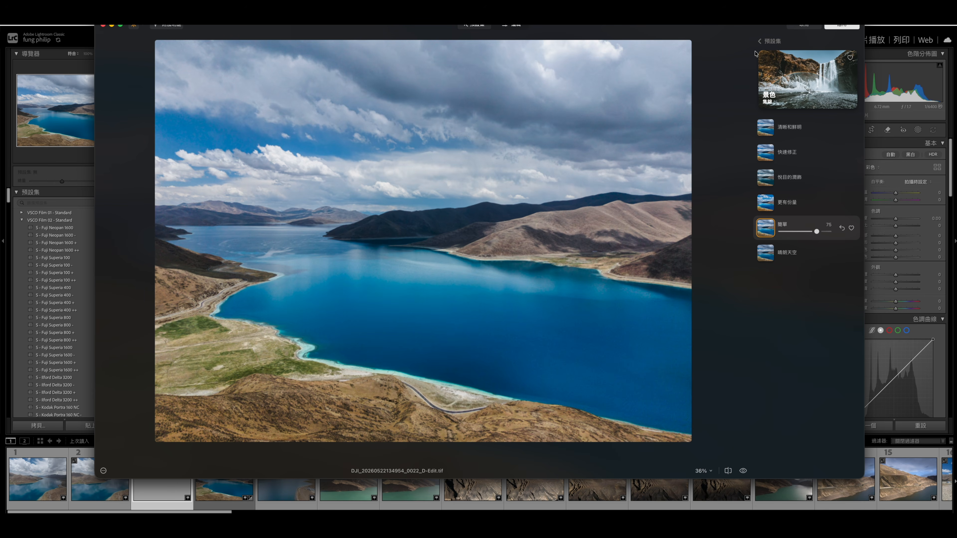
Compare the lake photo before and after in the split view, also trying the third 景色 preset
{"action": "left_click", "coordinate": [729, 471]}
{"action": "left_click_drag", "start_coordinate": [423, 247], "coordinate": [494, 247]}
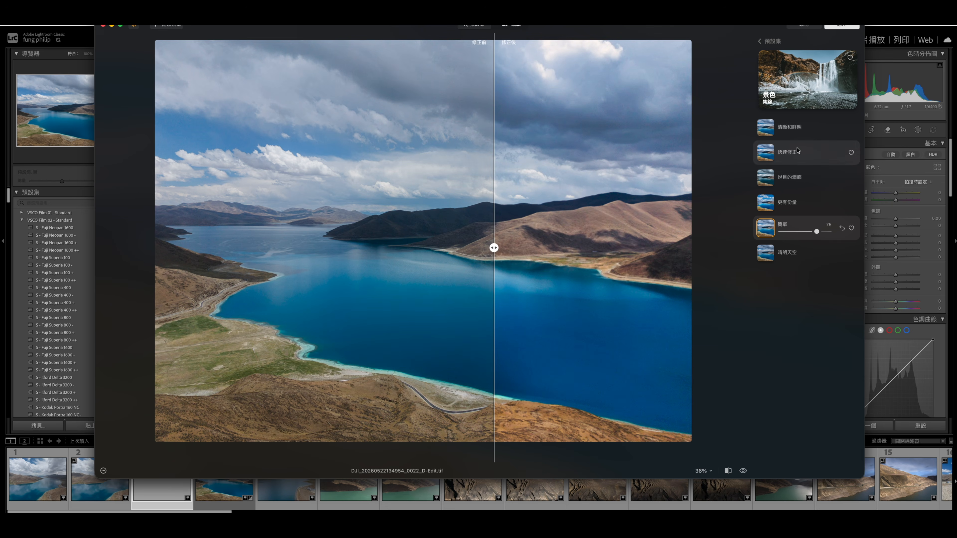
{"action": "left_click", "coordinate": [789, 177]}
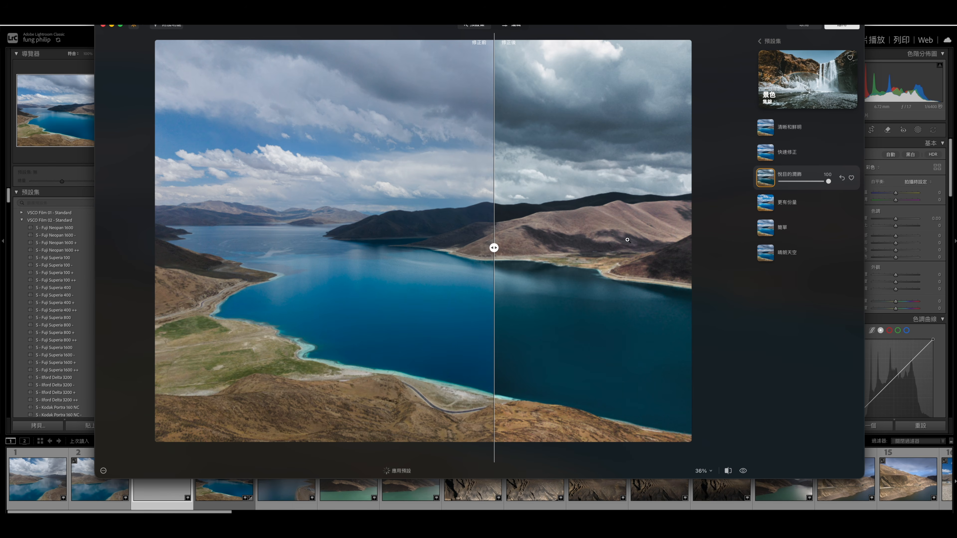
{"action": "left_click_drag", "start_coordinate": [494, 248], "coordinate": [396, 244]}
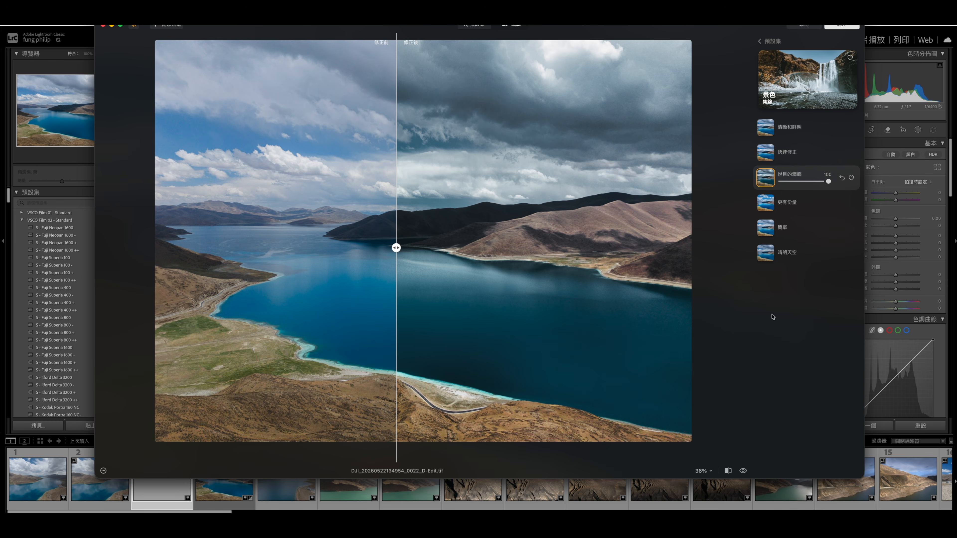
{"action": "left_click", "coordinate": [724, 472]}
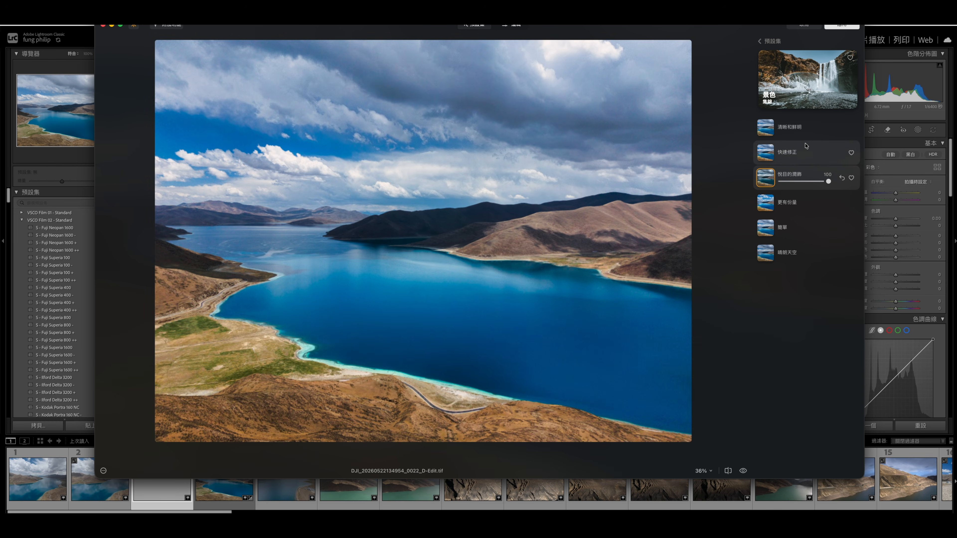
Try the 清晰和鮮明 preset, switch to 簡單 at strength 100, and apply the edit to the lake photo
{"action": "left_click", "coordinate": [802, 122]}
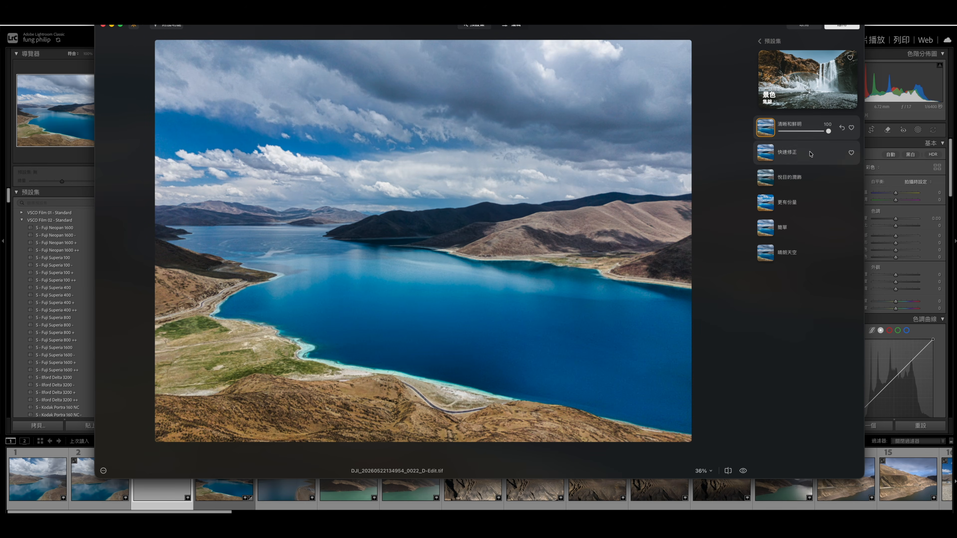
{"action": "left_click", "coordinate": [797, 227]}
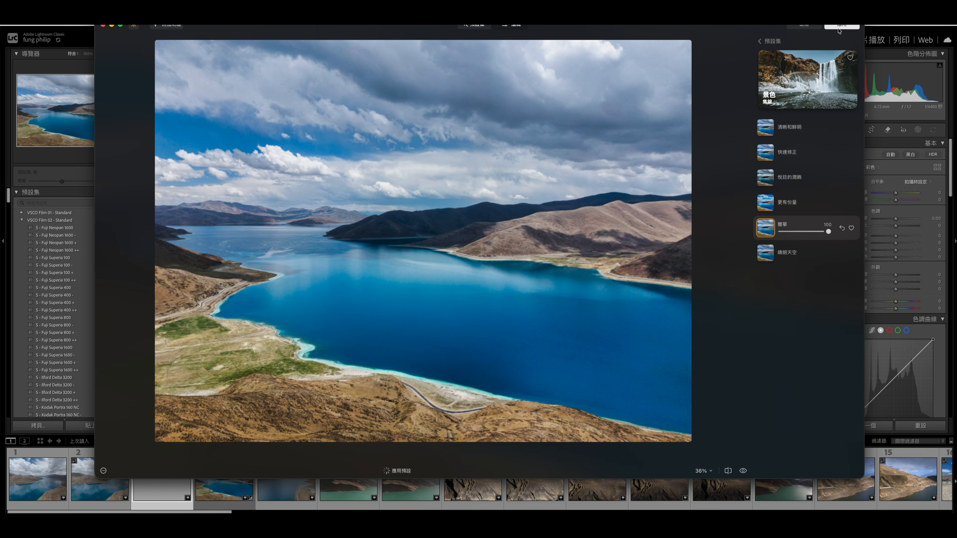
{"action": "left_click", "coordinate": [837, 28]}
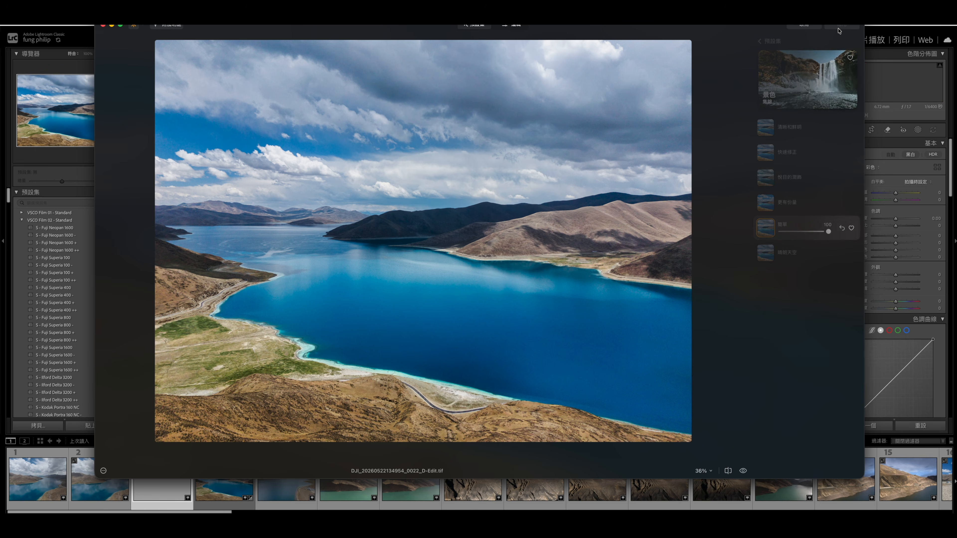
{"action": "left_click", "coordinate": [837, 28]}
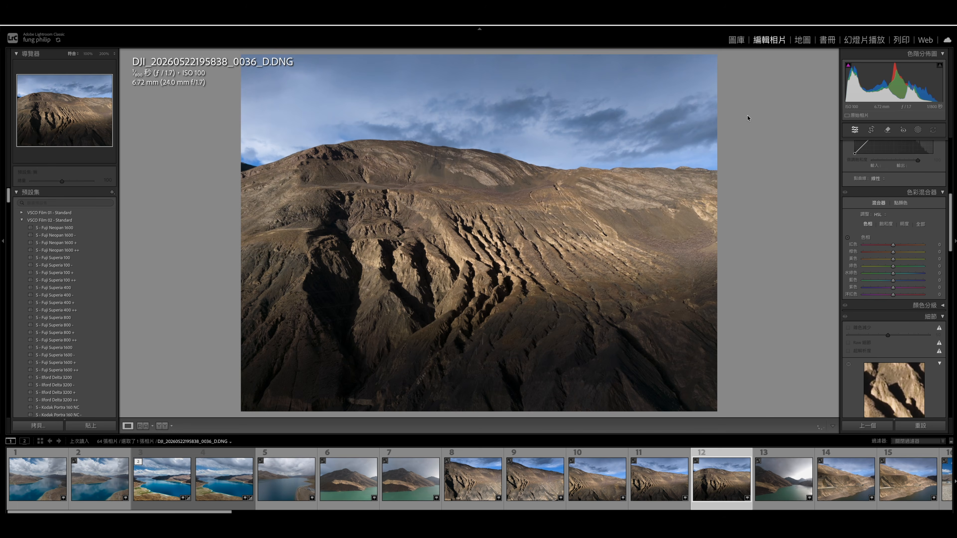
{"action": "right_click", "coordinate": [715, 496]}
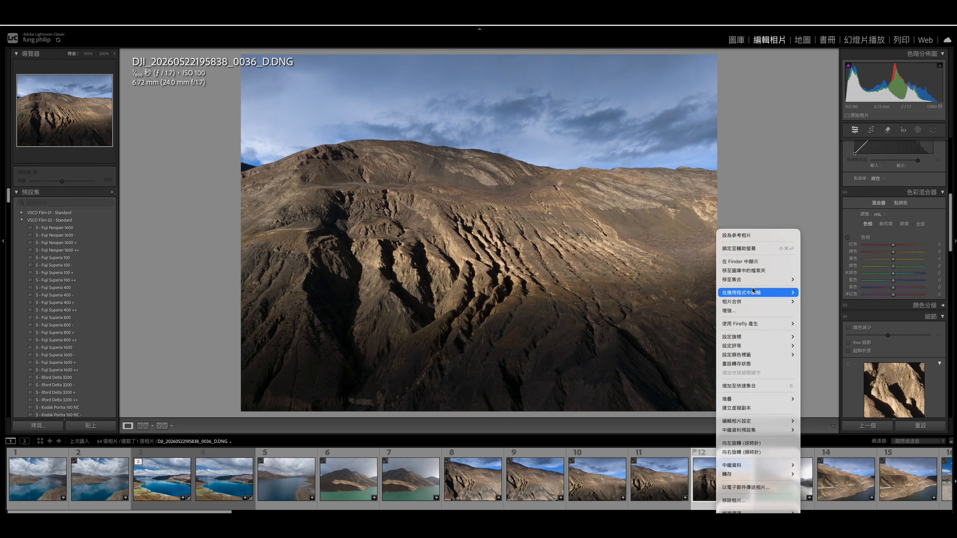
{"action": "mouse_move", "coordinate": [784, 292]}
{"action": "left_click", "coordinate": [836, 317]}
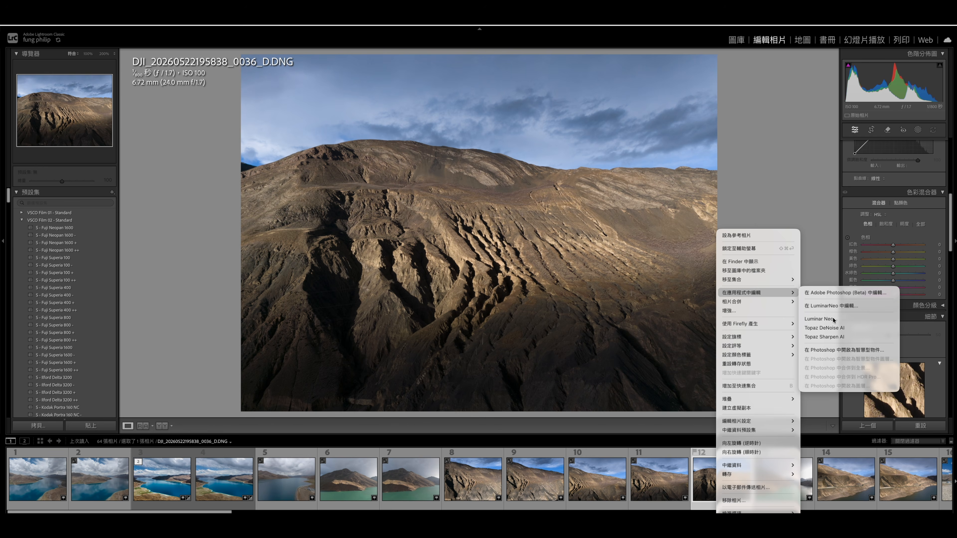
{"action": "left_click", "coordinate": [534, 218]}
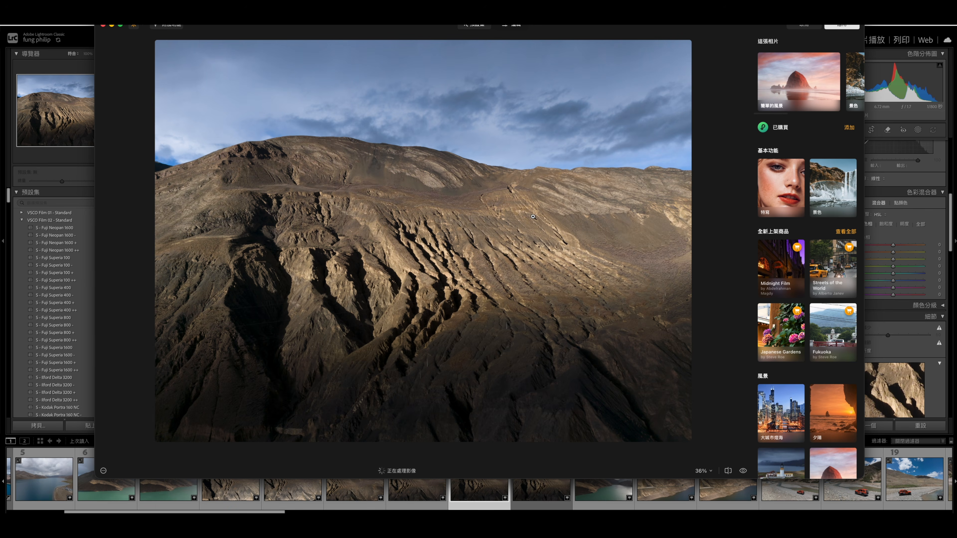
Try 清晰和鮮明 from the 景色 collection on the mountain photo, and apply that collection's third preset at strength 100 instead
{"action": "left_click", "coordinate": [832, 196]}
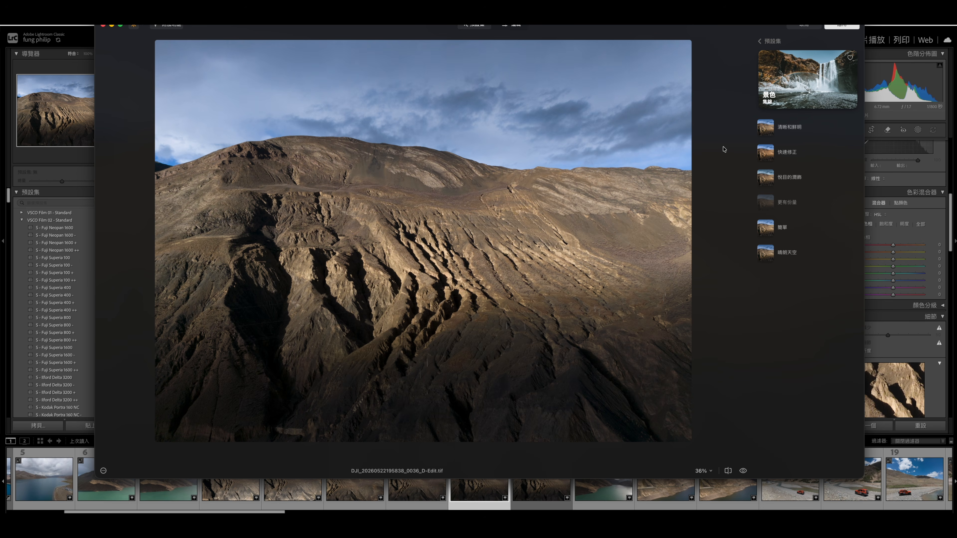
{"action": "left_click", "coordinate": [768, 128]}
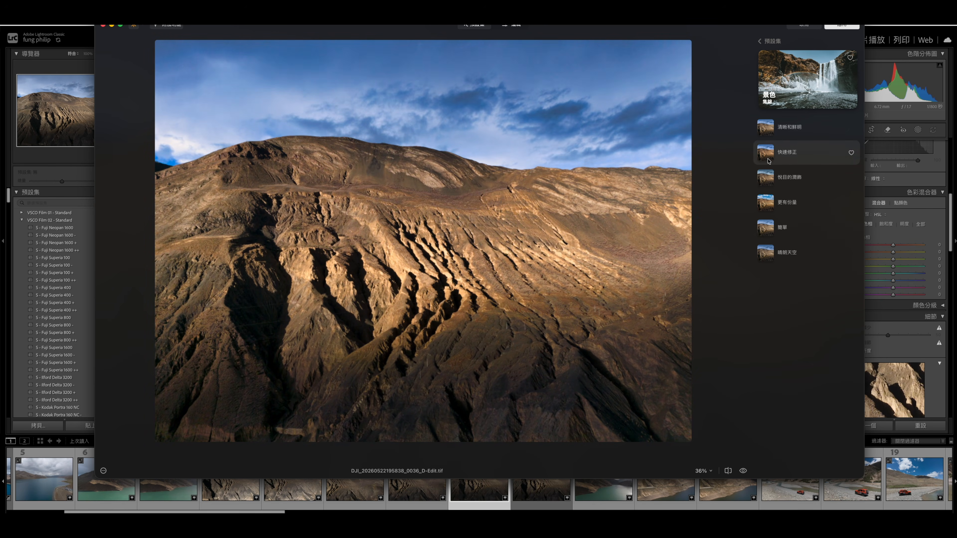
{"action": "left_click", "coordinate": [766, 183]}
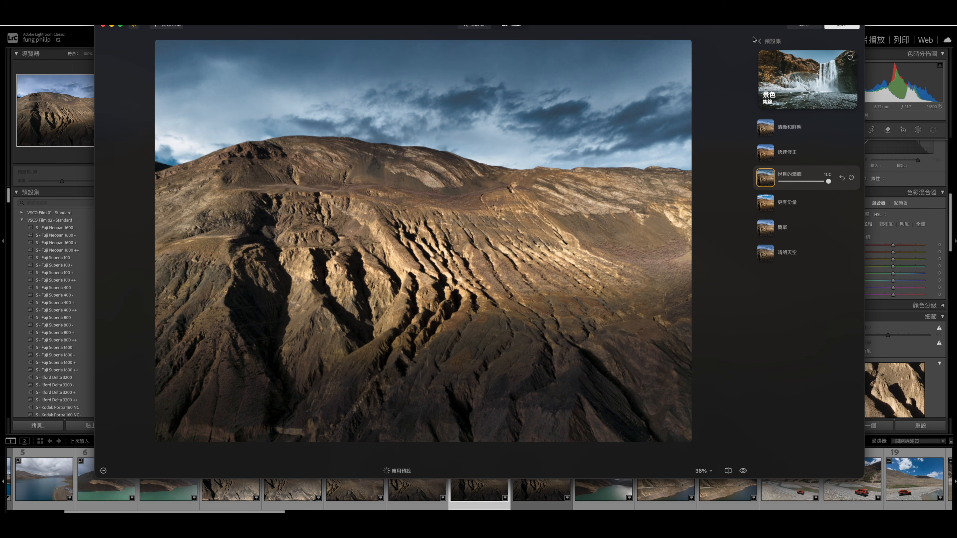
{"action": "left_click", "coordinate": [760, 41]}
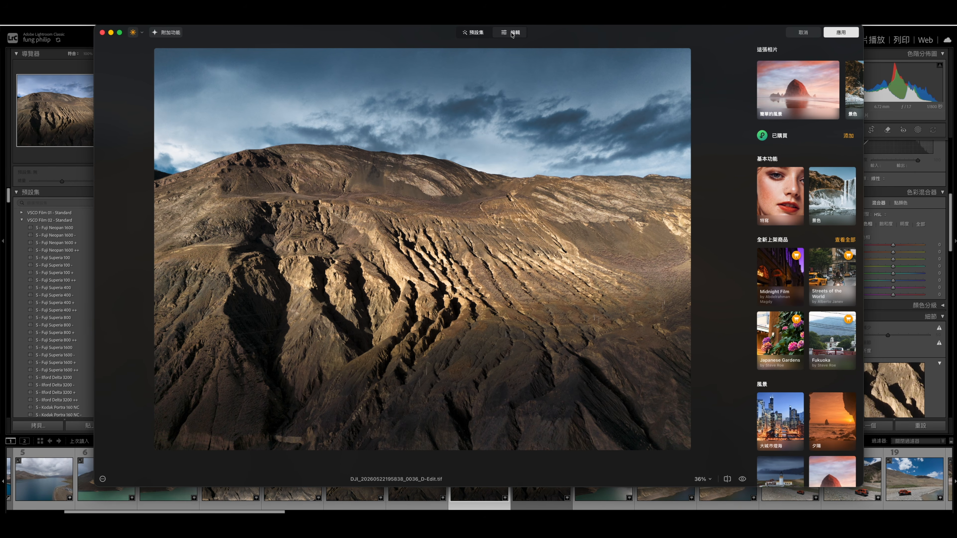
Add 太陽光線 to the mountain photo with the sun centre just beyond its left edge and 數量 at 18
{"action": "left_click", "coordinate": [519, 32]}
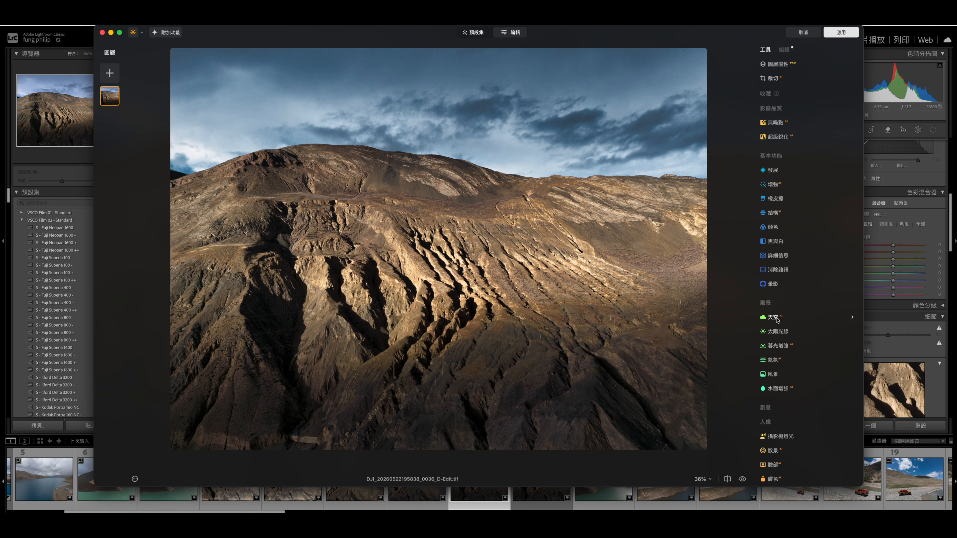
{"action": "left_click", "coordinate": [775, 331]}
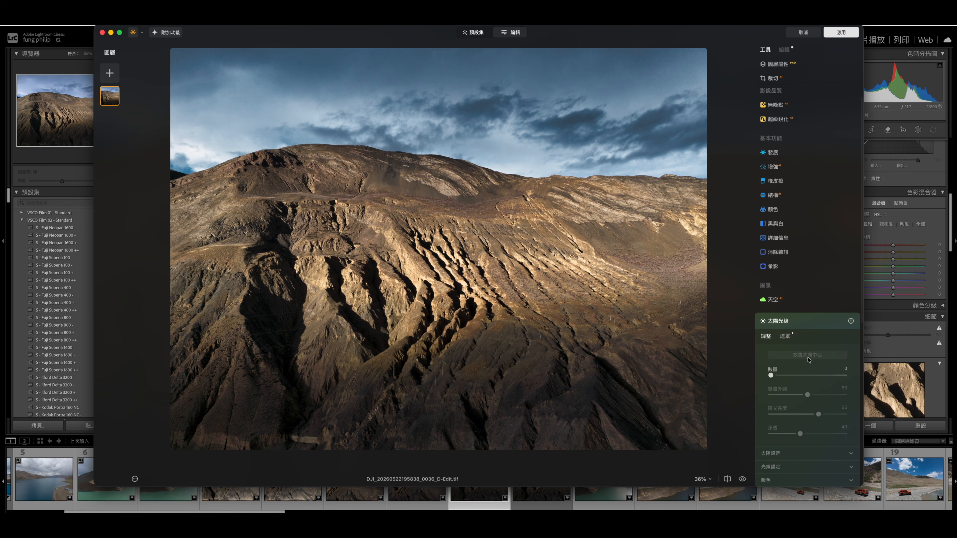
{"action": "left_click_drag", "start_coordinate": [331, 128], "coordinate": [162, 120]}
{"action": "mouse_move", "coordinate": [771, 375]}
{"action": "left_mouse_down"}
{"action": "mouse_move", "coordinate": [813, 376]}
{"action": "mouse_move", "coordinate": [784, 375]}
{"action": "left_mouse_up"}
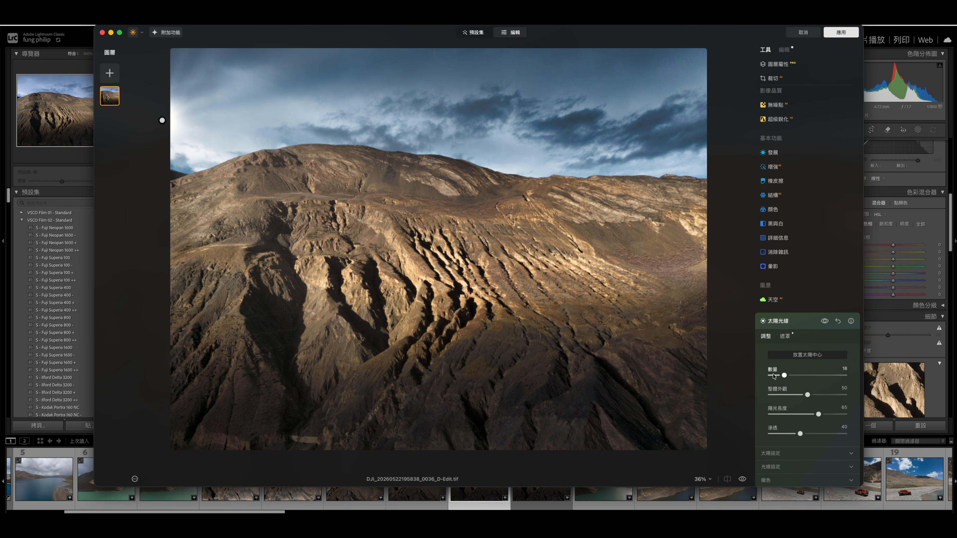
Move the sun centre into the sky near the photo's upper-left corner, and set 陽光長度 to 30 and 滲透 to 26
{"action": "left_click_drag", "start_coordinate": [160, 121], "coordinate": [228, 66]}
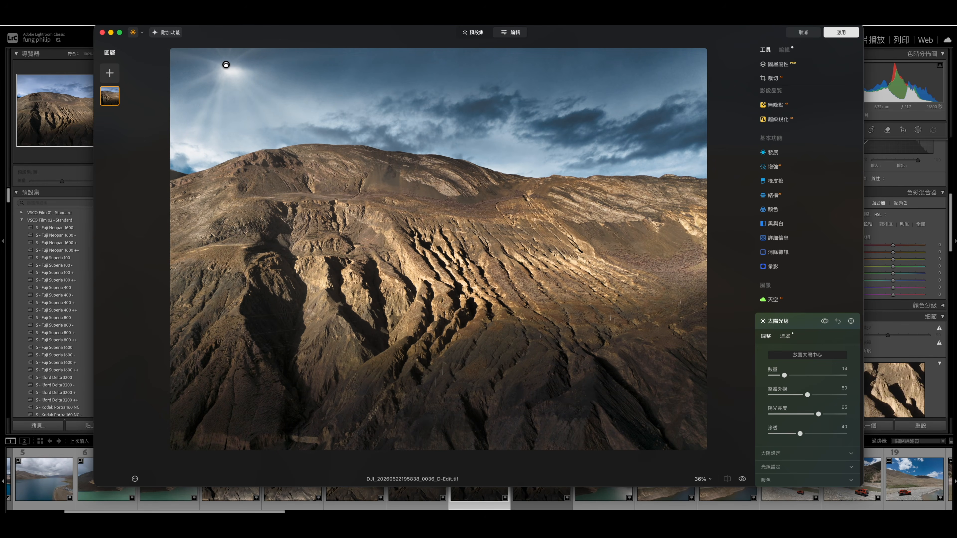
{"action": "mouse_move", "coordinate": [225, 65]}
{"action": "left_mouse_down"}
{"action": "mouse_move", "coordinate": [197, 62]}
{"action": "mouse_move", "coordinate": [219, 66]}
{"action": "left_mouse_up"}
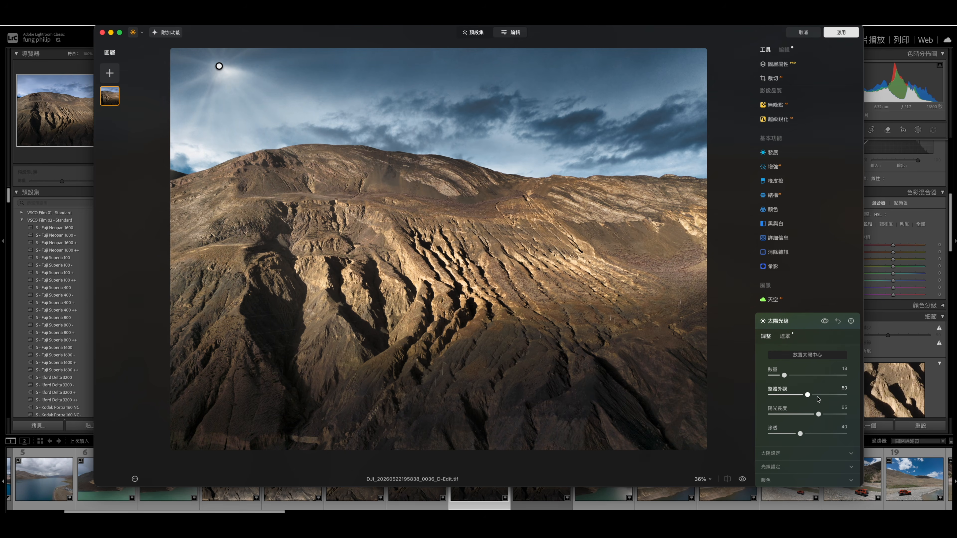
{"action": "left_click_drag", "start_coordinate": [811, 395], "coordinate": [861, 395]}
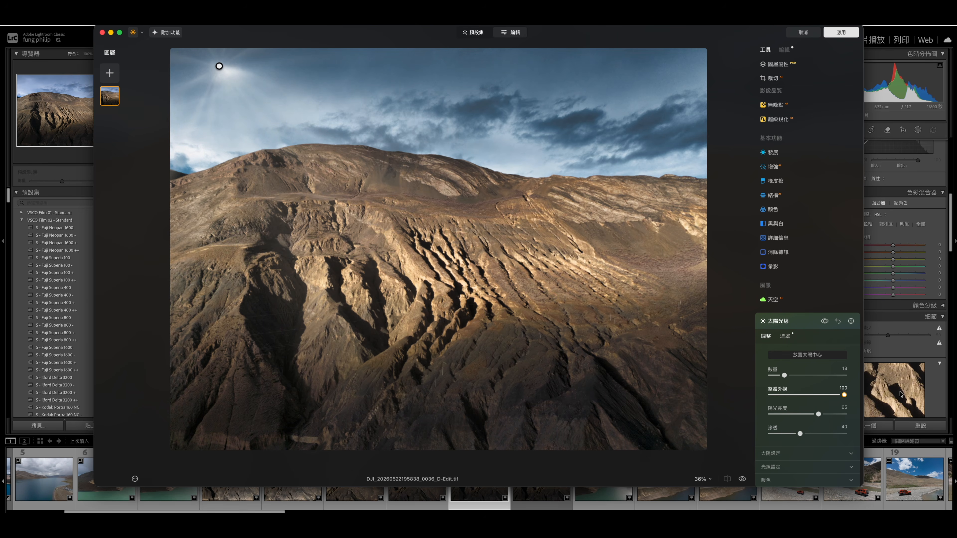
{"action": "left_click_drag", "start_coordinate": [816, 415], "coordinate": [795, 433]}
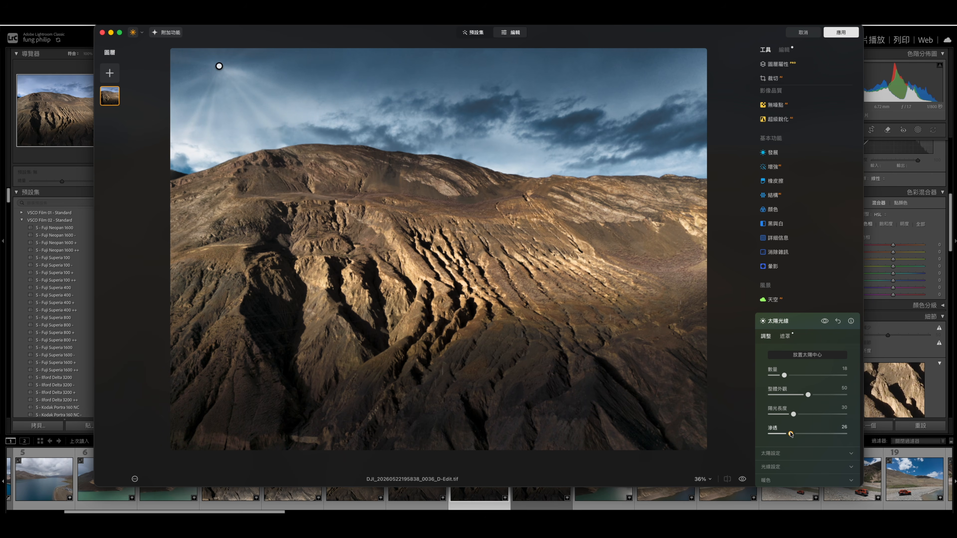